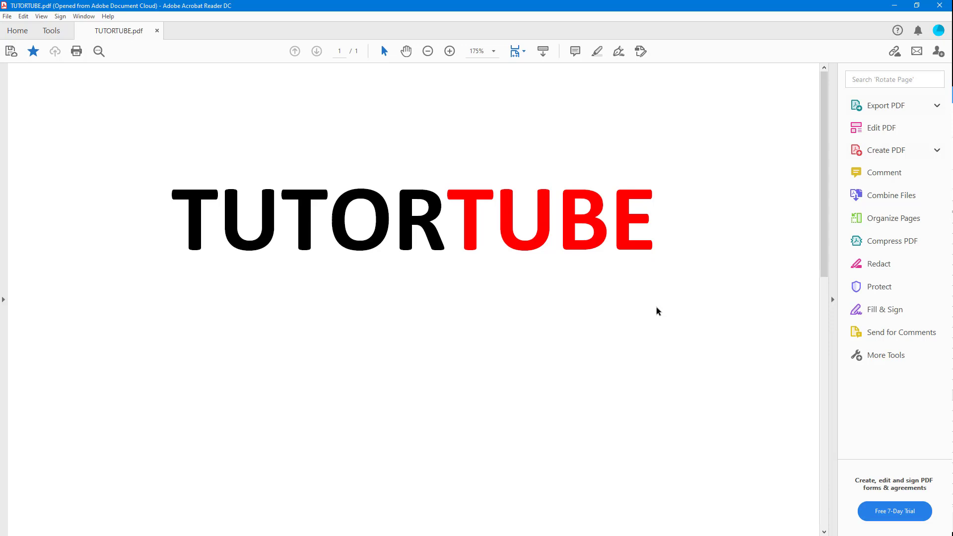
- Email TUTORTUBE.pdf as an attachment using 'Default email application (Microsoft Outlook)'
left_click(917, 51)
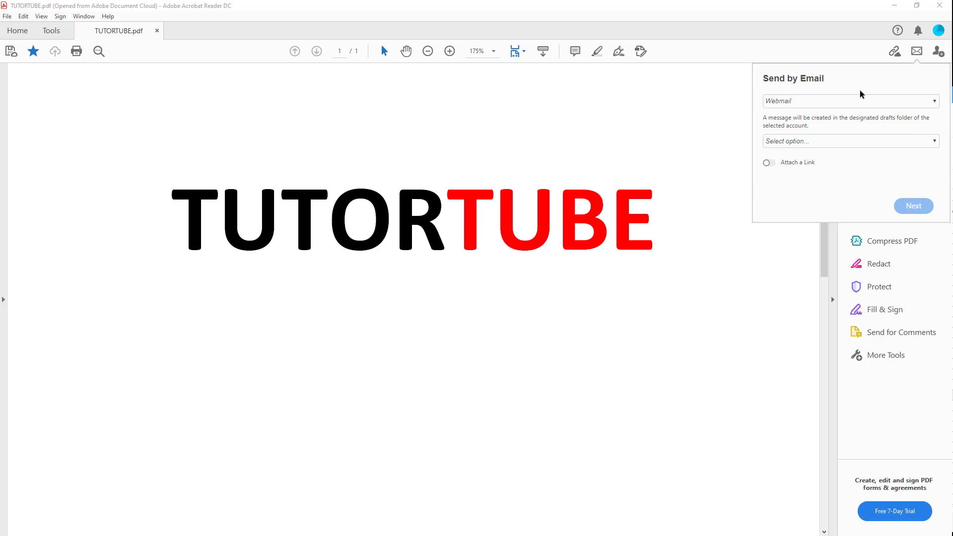
left_click(803, 101)
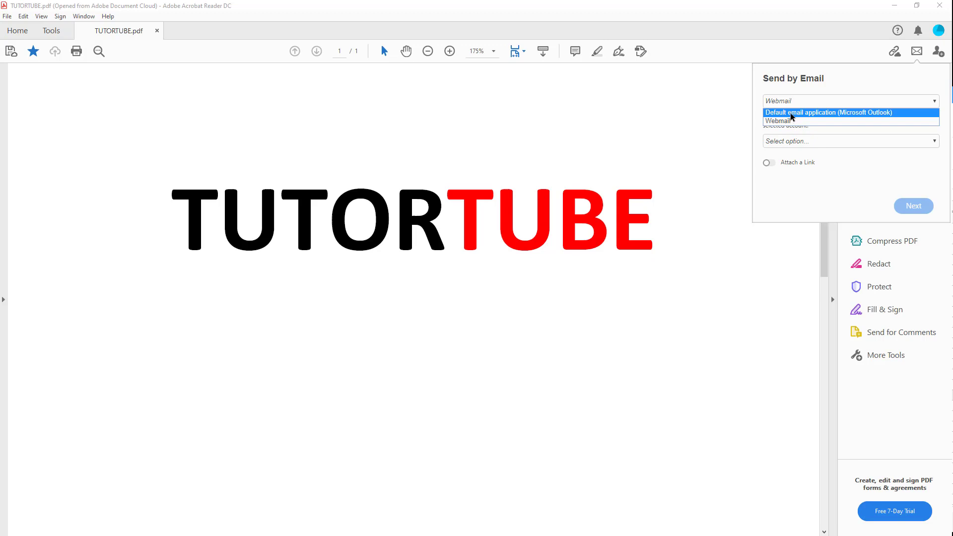
left_click(790, 113)
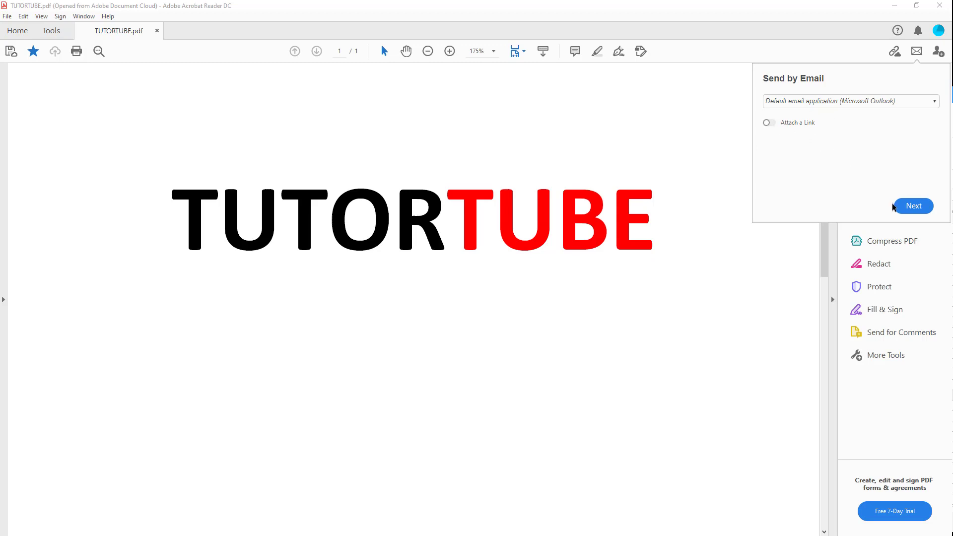
left_click(911, 205)
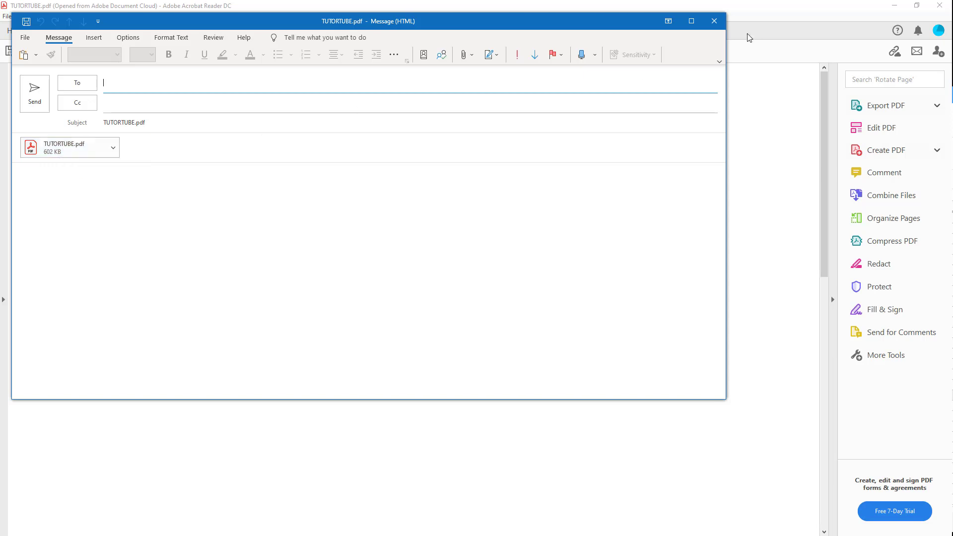
- Close the Outlook message with the TUTORTUBE.pdf attachment and decline saving it
left_click(721, 22)
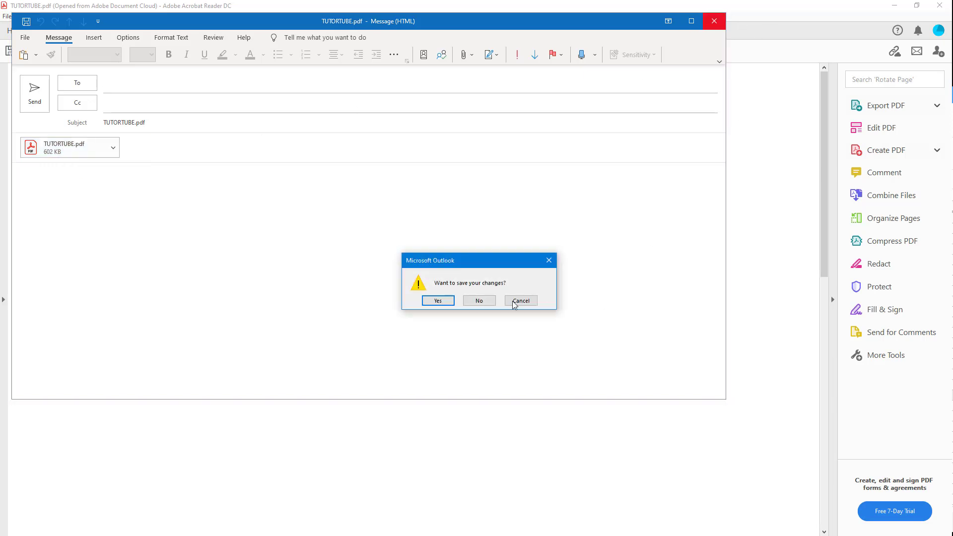
left_click(479, 300)
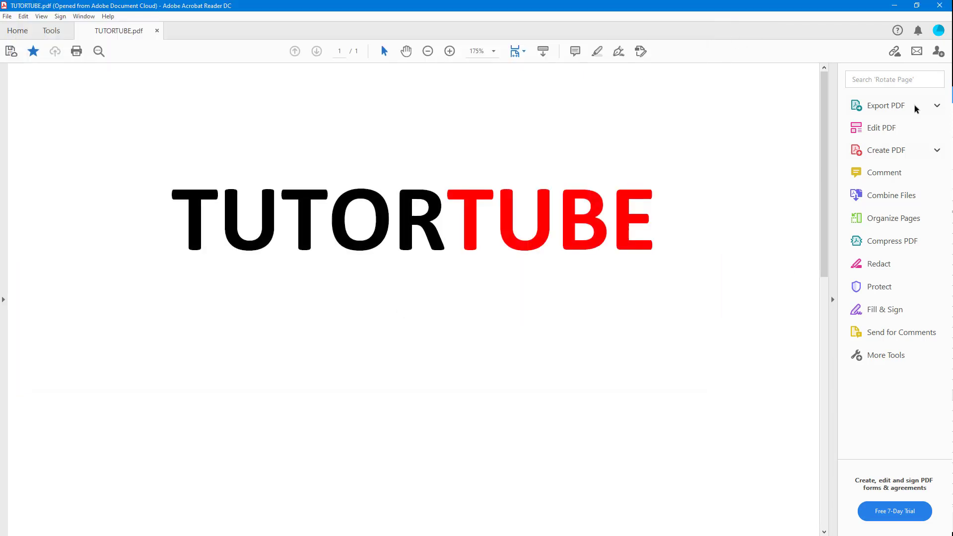
- Send TUTORTUBE.pdf by email with 'Attach a Link' switched on for a Document Cloud link
left_click(917, 51)
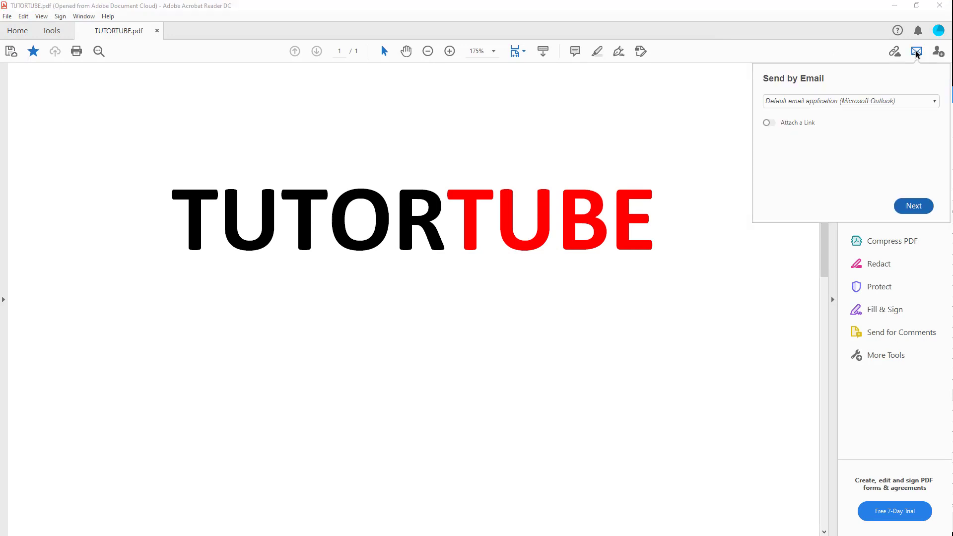
left_click(766, 125)
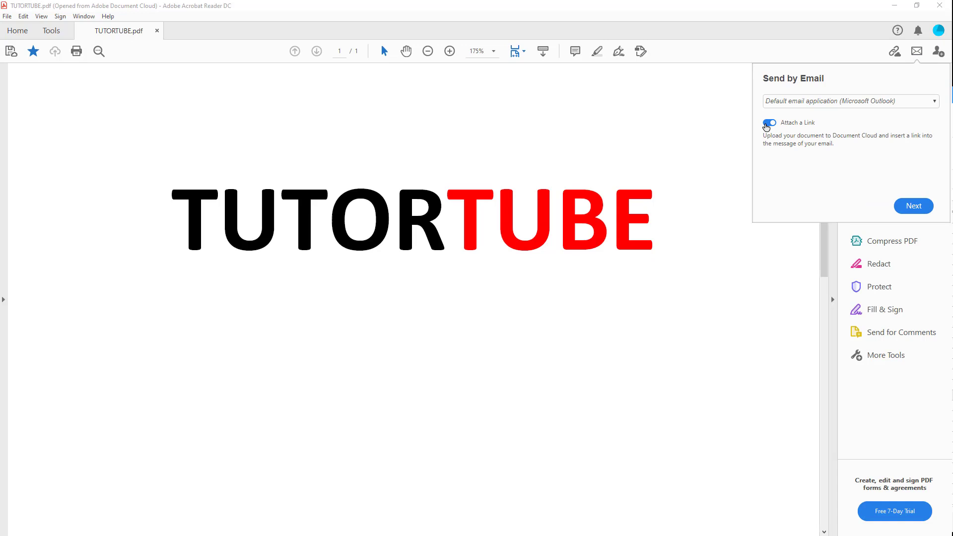
left_click(918, 205)
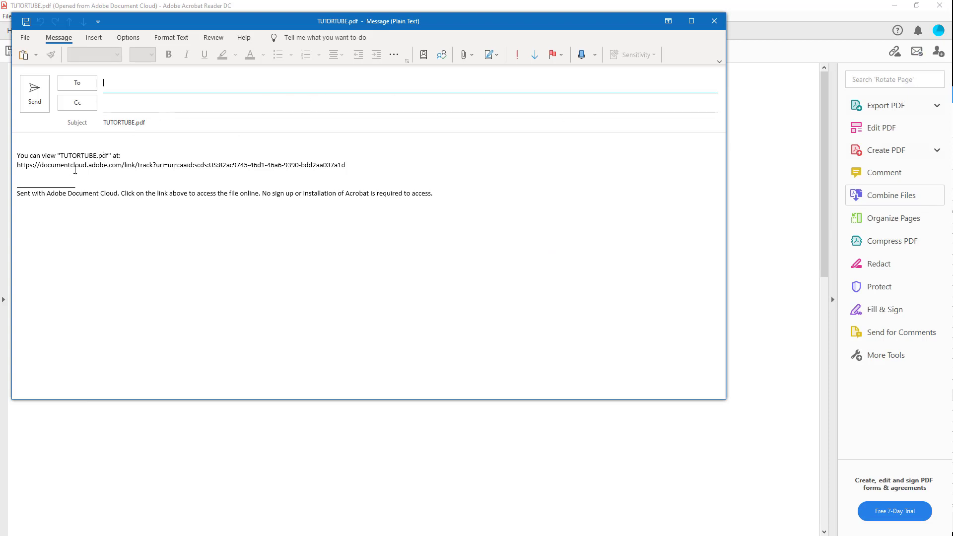
- Select the Document Cloud link text, then close the Outlook message without saving
left_click_drag(37, 169, 358, 167)
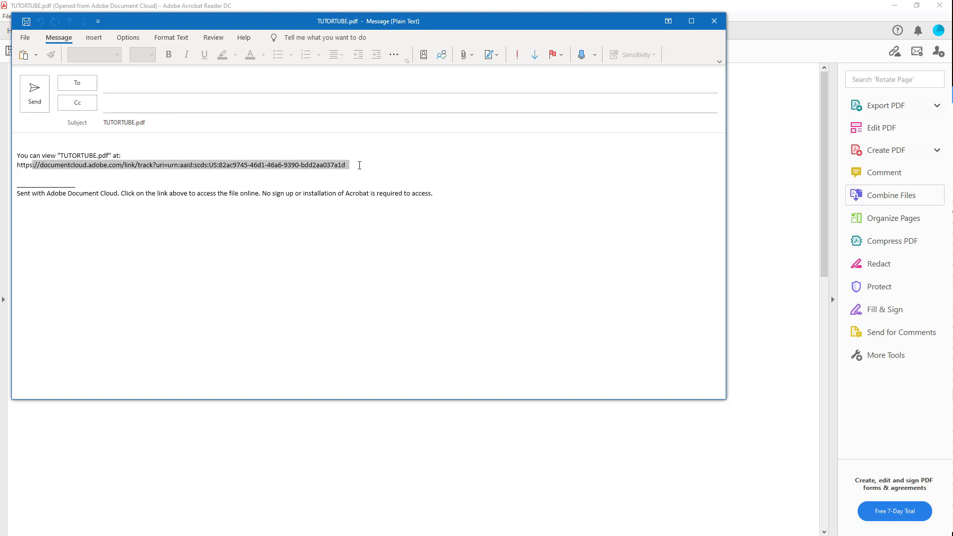
left_click(131, 176)
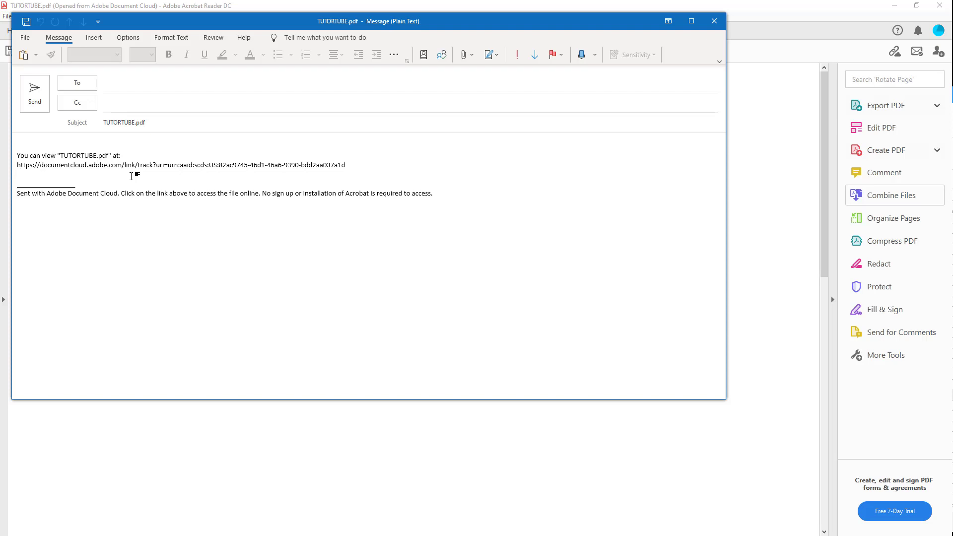
left_click(715, 21)
left_click(480, 301)
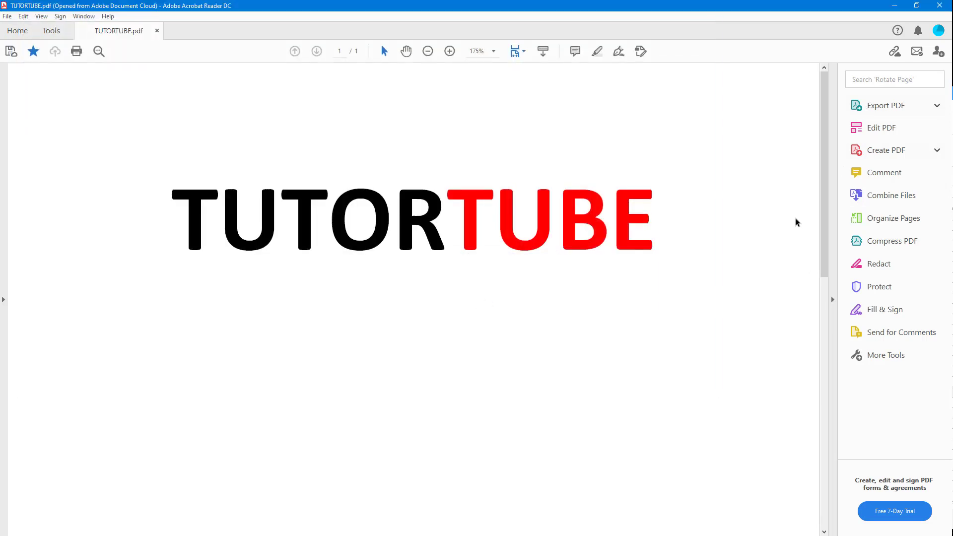
- Switch Send by Email to Webmail and add a new Gmail account by its address
left_click(917, 51)
left_click(823, 101)
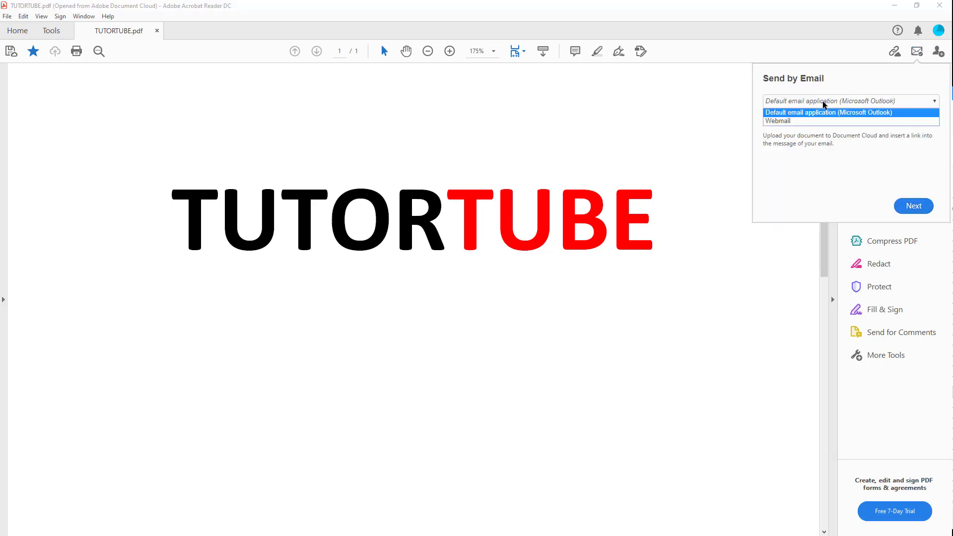
left_click(794, 122)
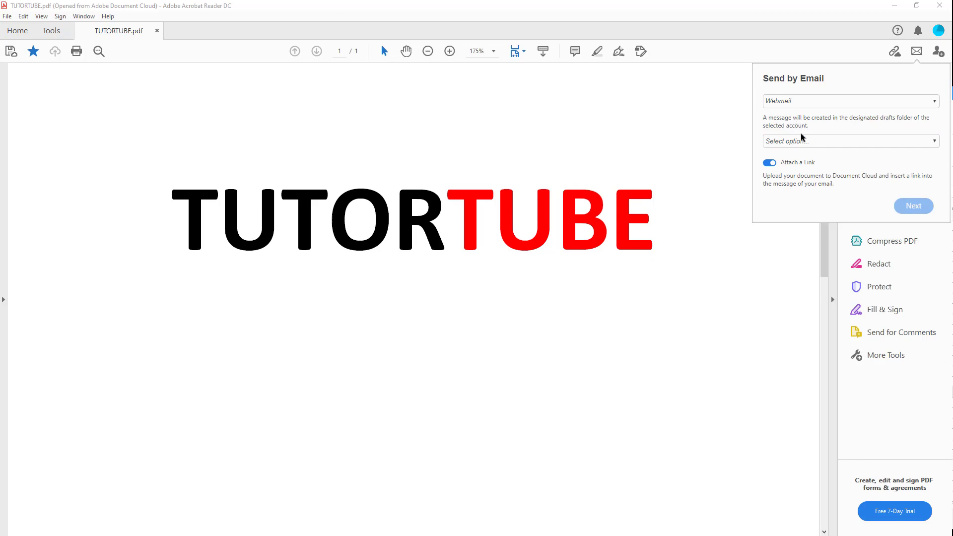
left_click(796, 142)
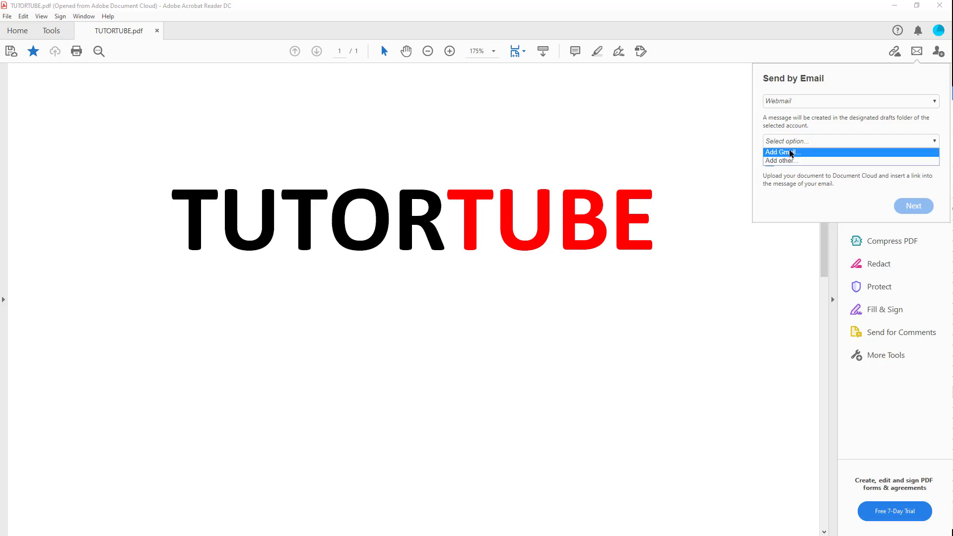
left_click(792, 154)
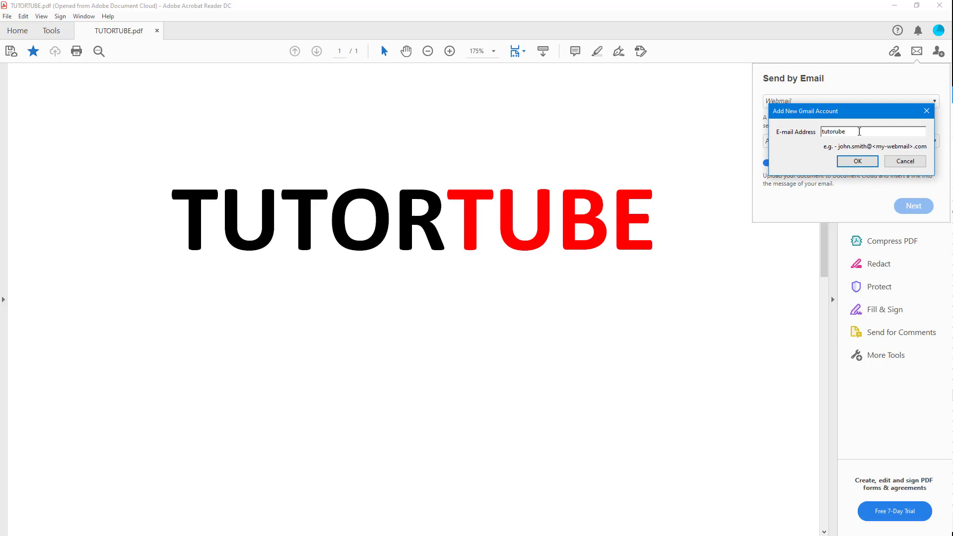
left_click(869, 162)
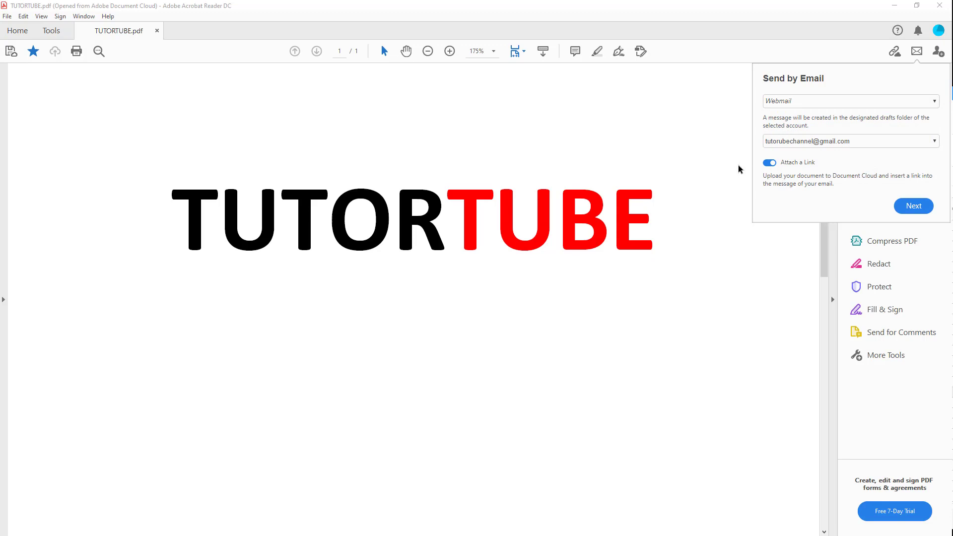
- Turn off 'Attach a Link' so the PDF goes as an attachment, then continue
left_click(770, 165)
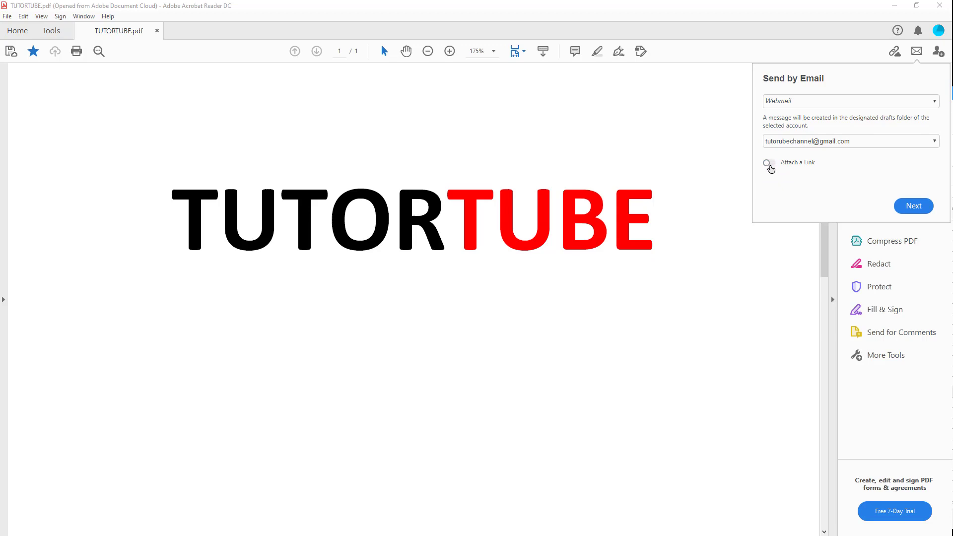
left_click(770, 165)
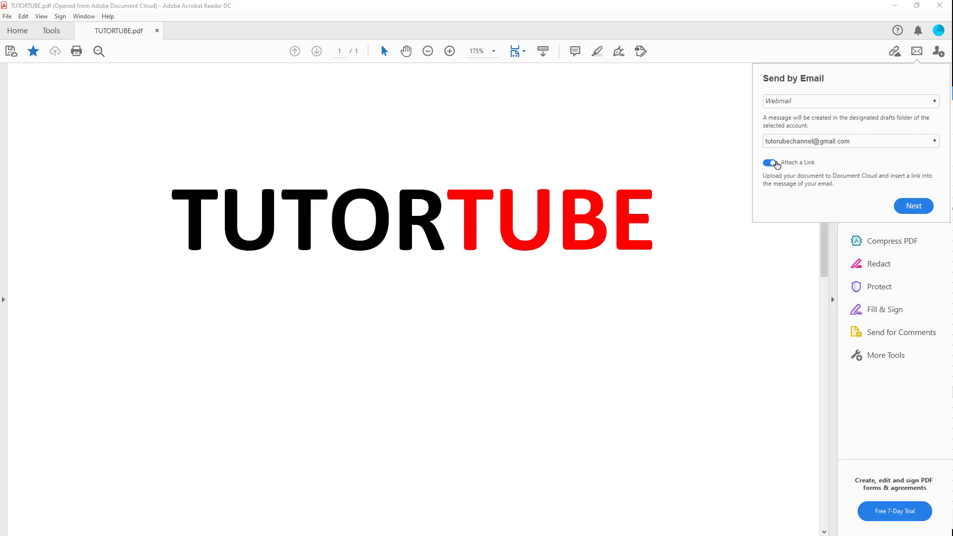
left_click(771, 164)
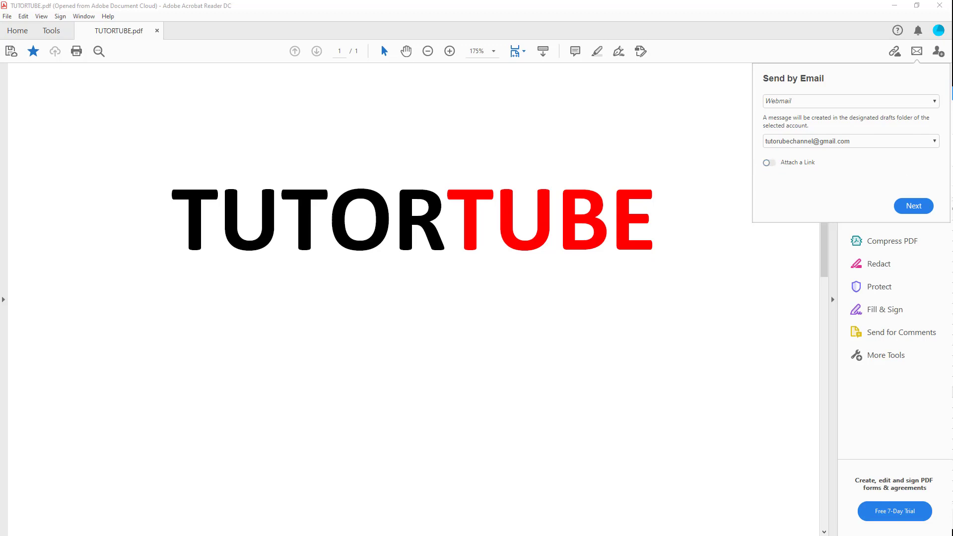
left_click(919, 208)
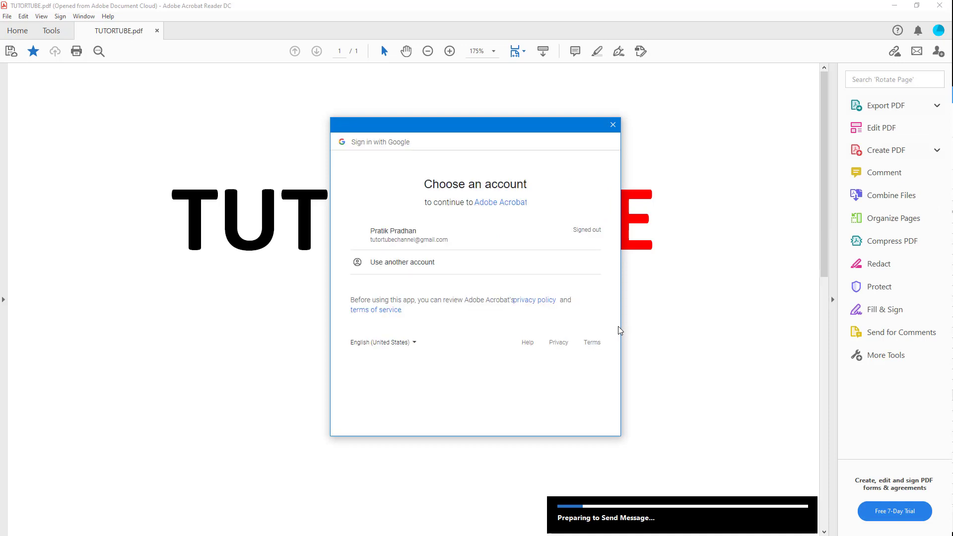
- Sign in to the Google account with its password and allow Acrobat Gmail access
left_click(432, 242)
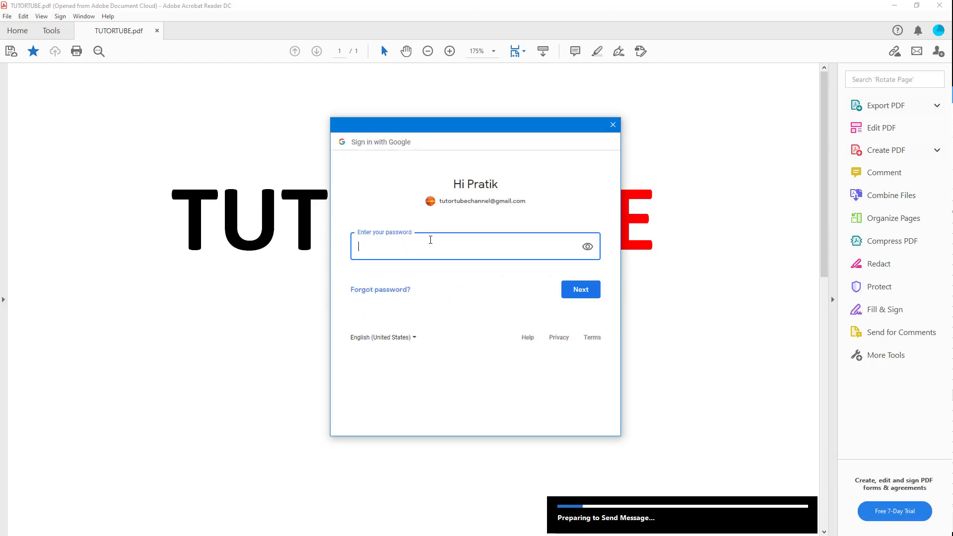
type("•••••••••")
key("Return")
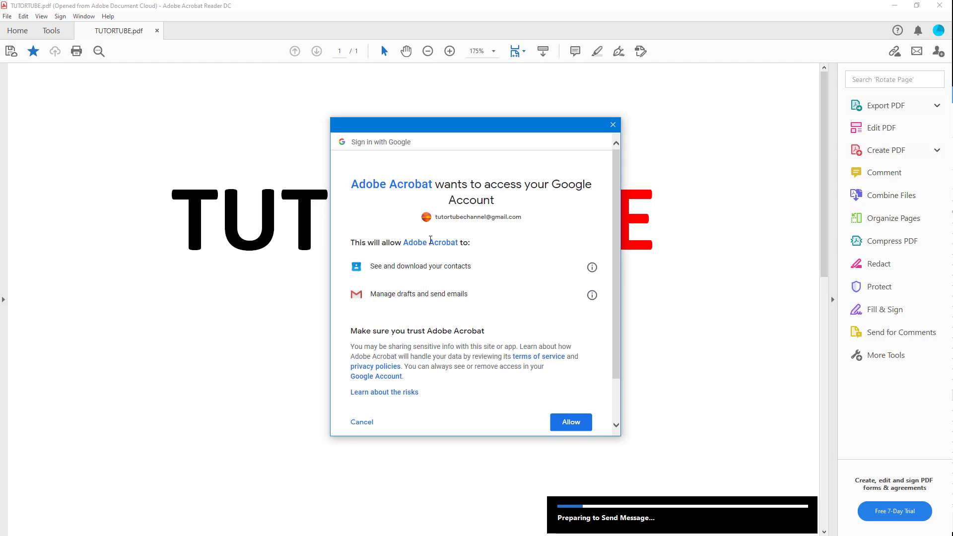
scroll(527, 271, "down", 1)
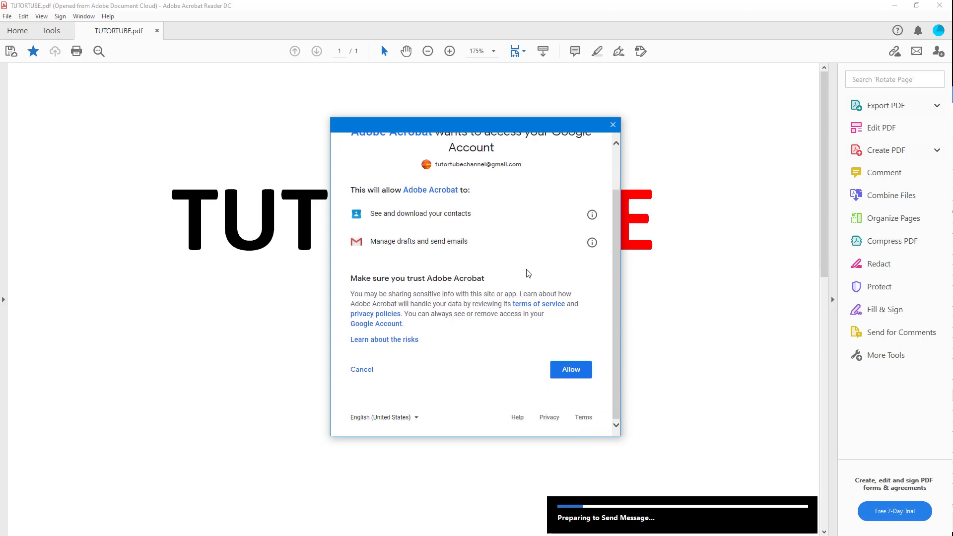
left_click(571, 372)
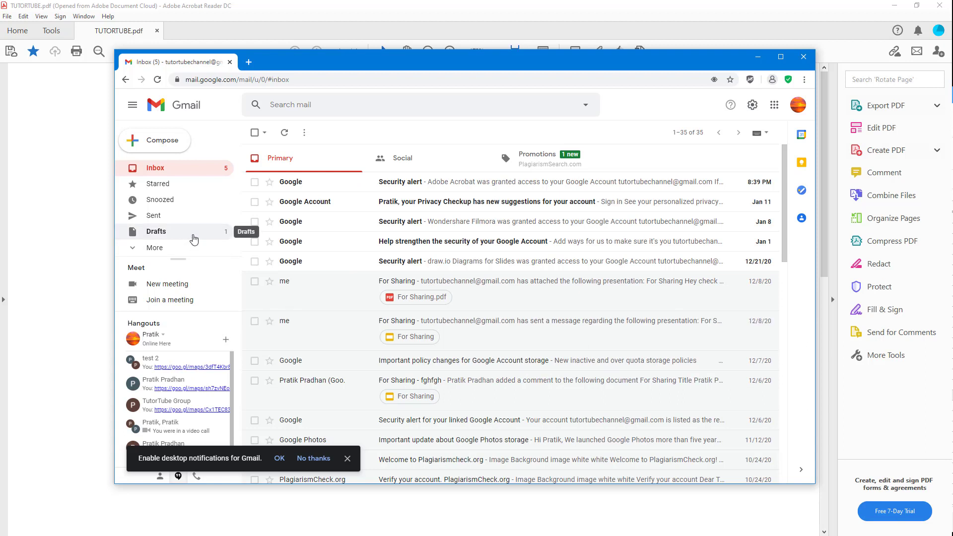
- Open the TUTORTUBE.pdf draft from Gmail Drafts, then close the Chrome window
left_click(175, 238)
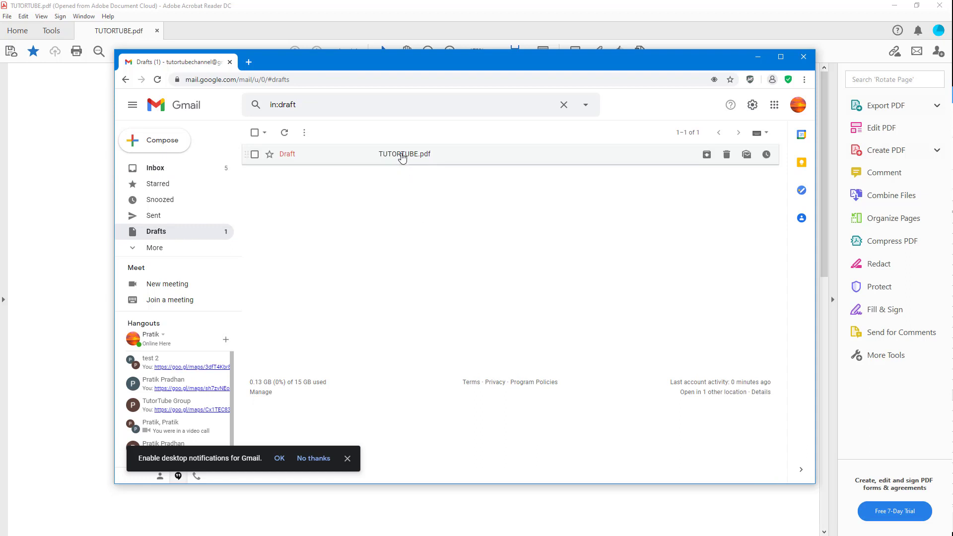
left_click(403, 155)
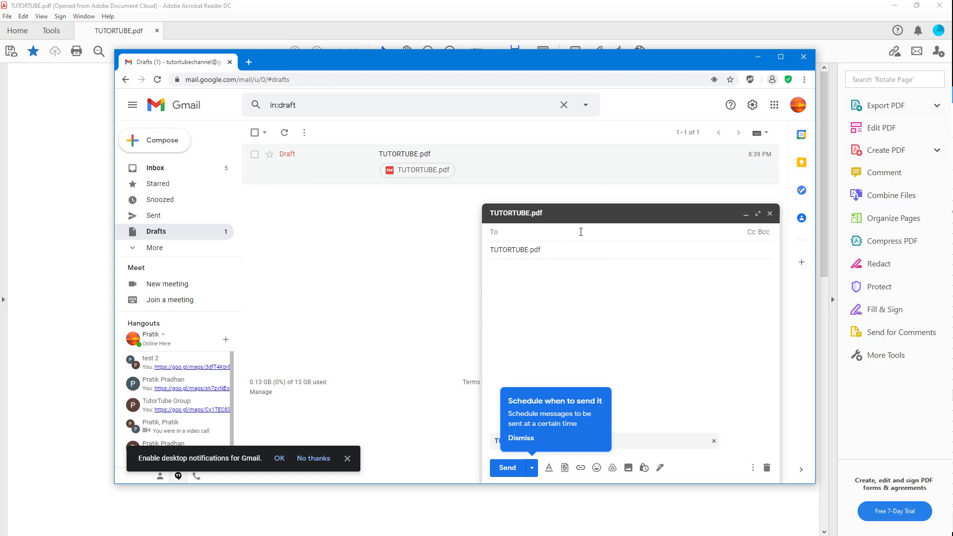
left_click(805, 58)
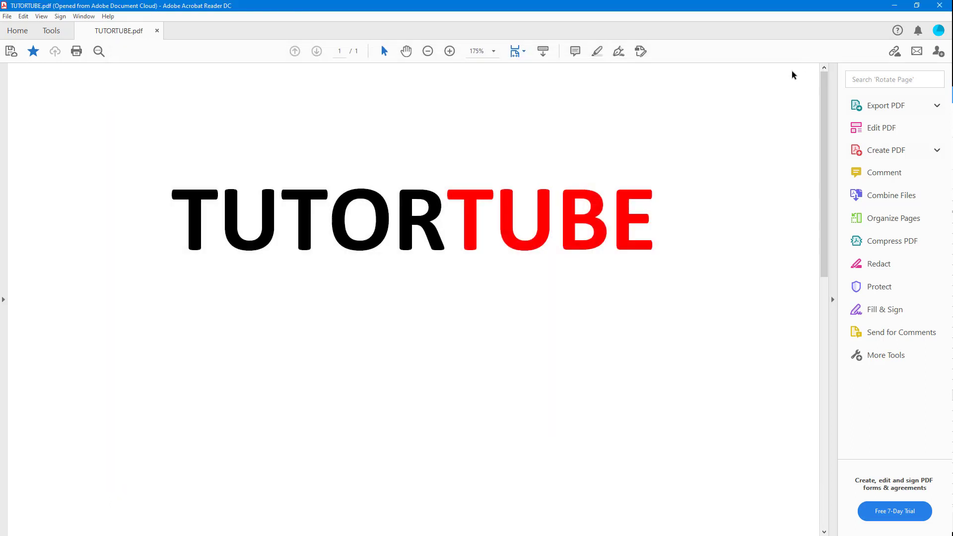